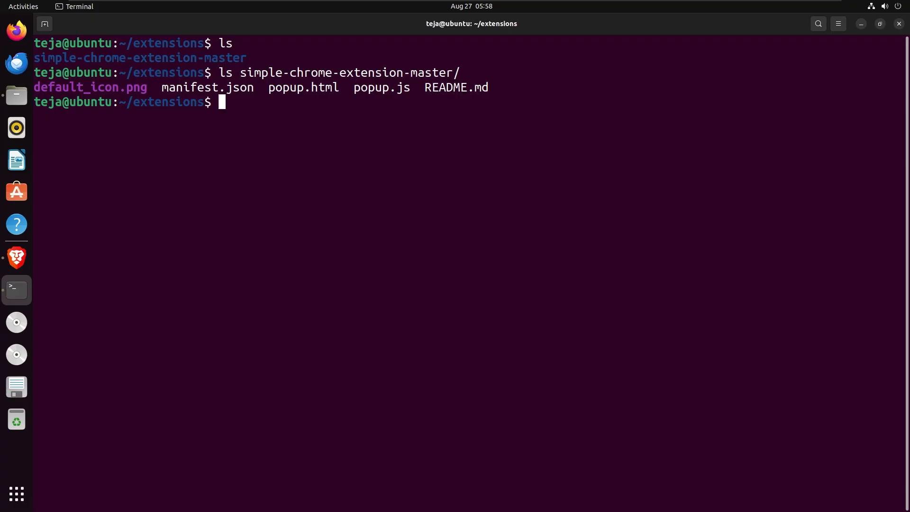
type("zip -r s")
Zip simple-chrome-extension-master into simple-chrome-extension-master.zip and list the directory to confirm it.
key("Tab")
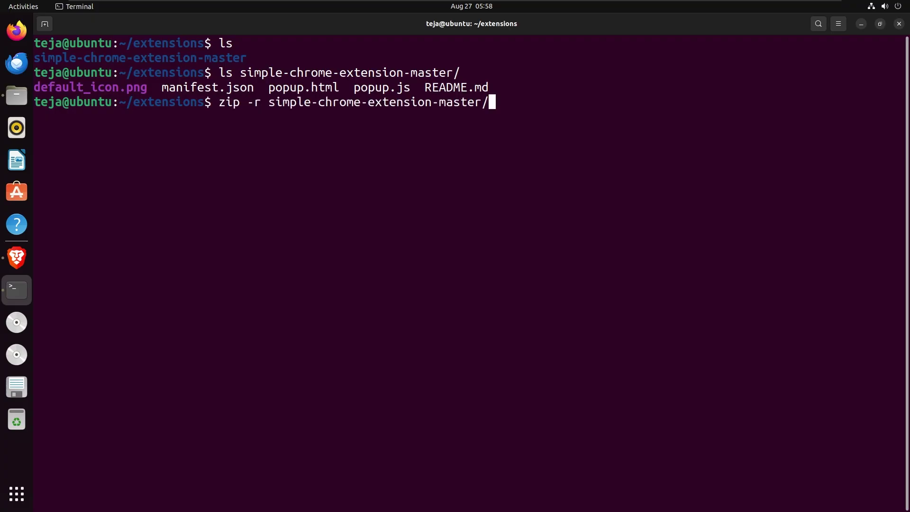
key("BackSpace")
type(".zip sim")
key("Tab")
key("Return")
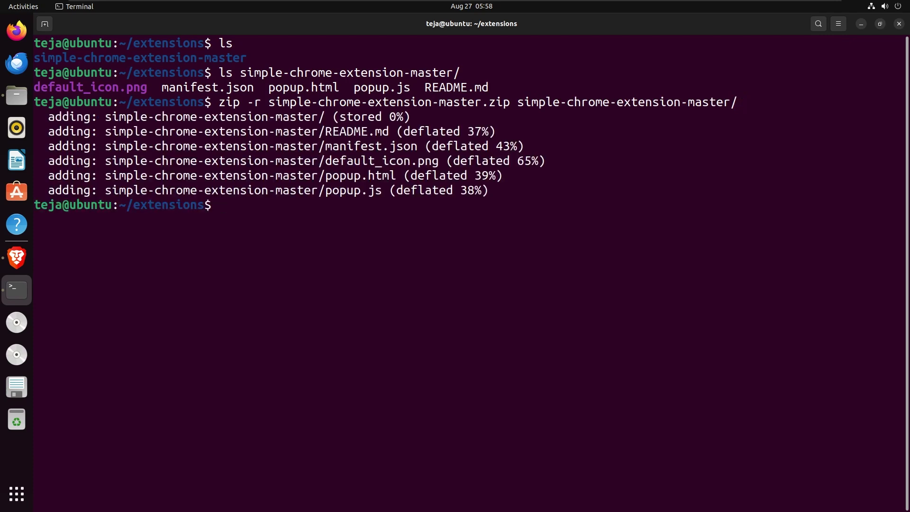
type("ls")
key("Return")
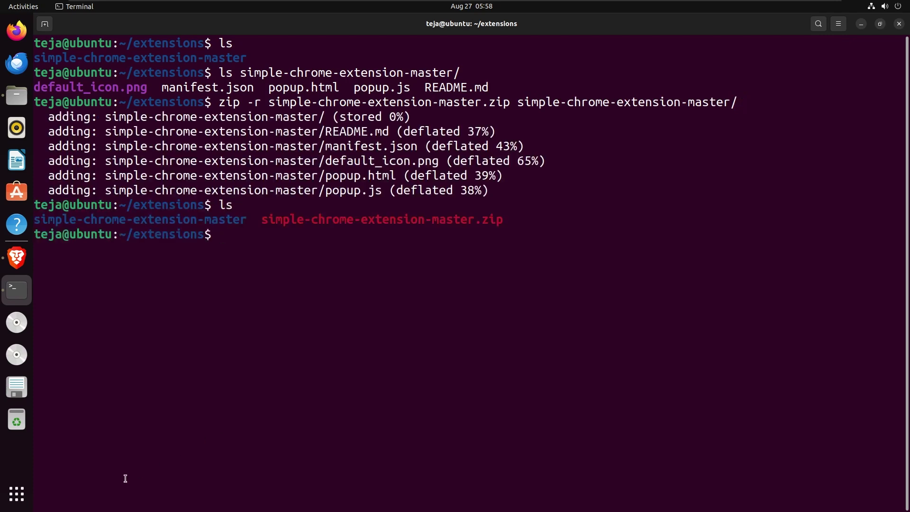
double_click(334, 219)
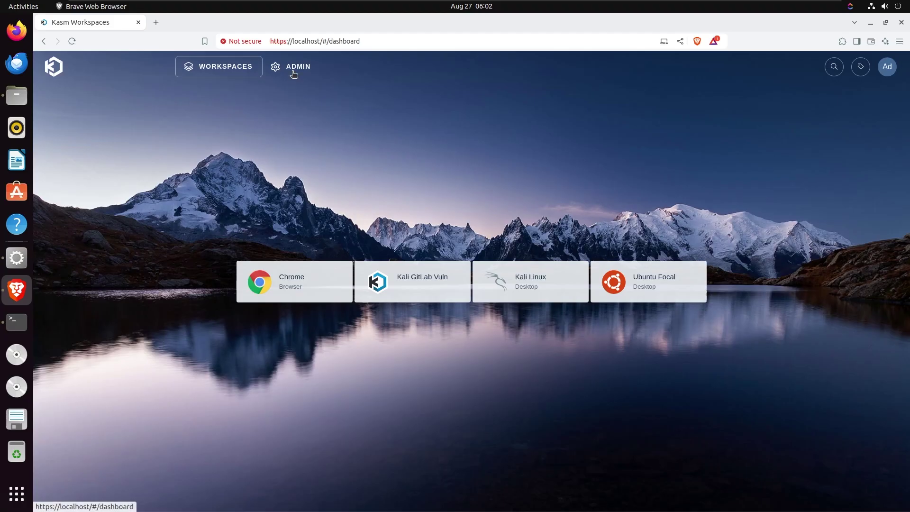
In Admin > Workspaces, open the Chrome workspace's File Mapping tab and add a new mapping.
left_click(293, 69)
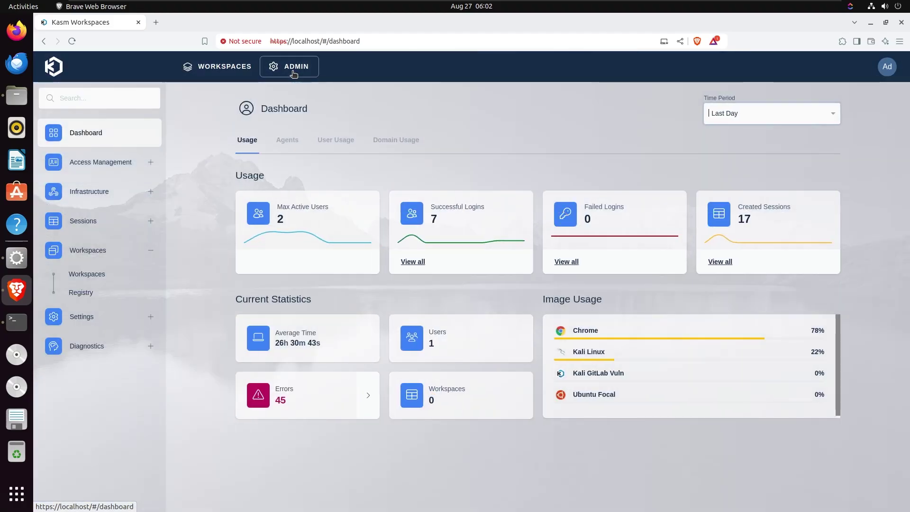
left_click(87, 273)
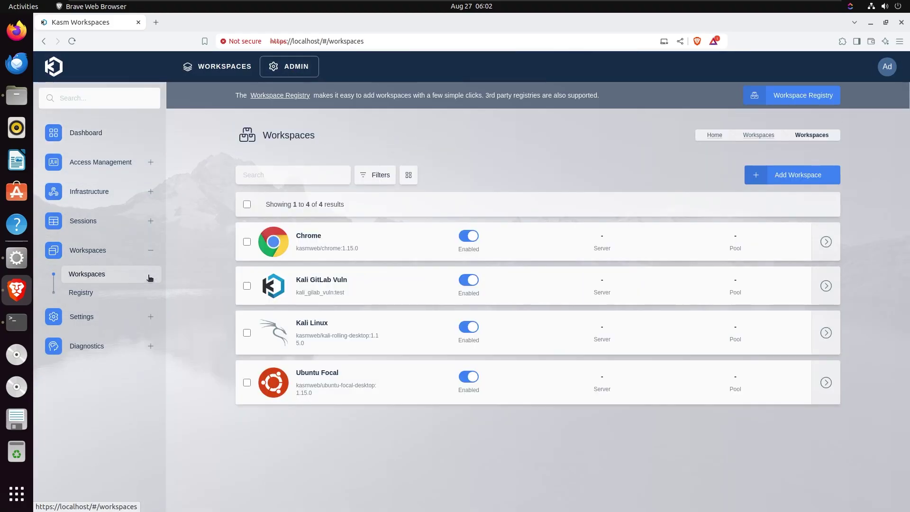
left_click(796, 243)
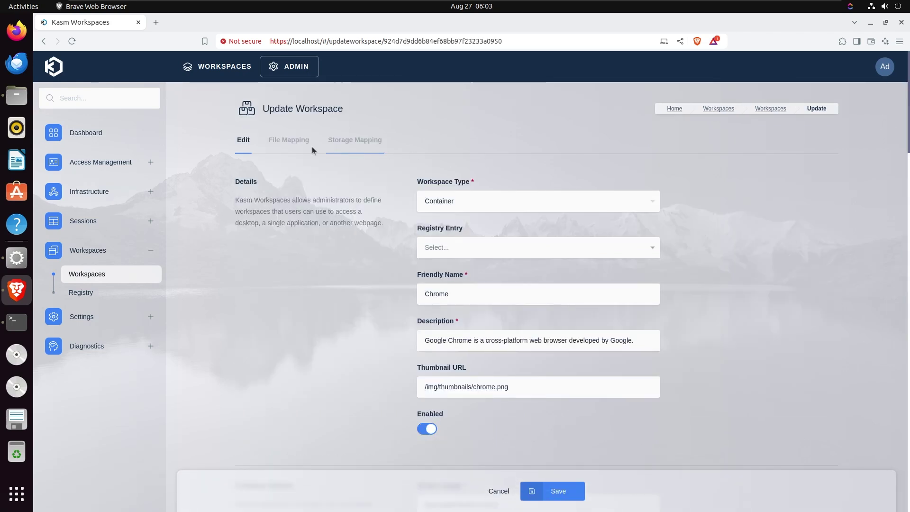
left_click(288, 140)
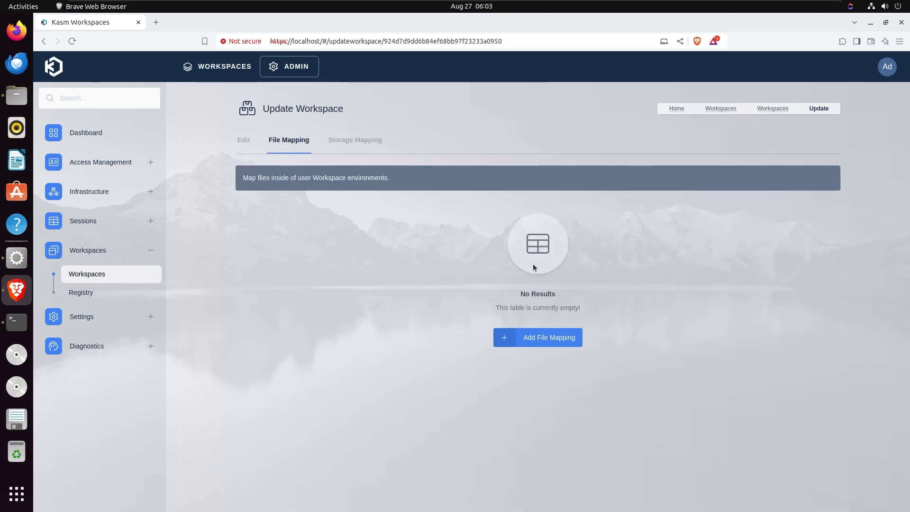
left_click(567, 334)
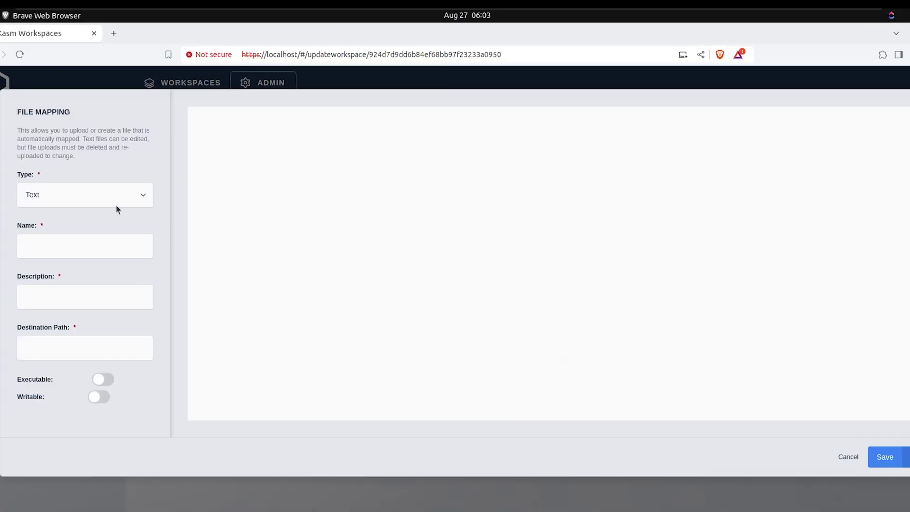
Make a File Upload mapping 'Simple Chrome Extension' targeting /tmp/extension/simple-chrome-extension-master.zip, with a description.
left_click(110, 200)
left_click(75, 226)
left_click(71, 246)
left_click(107, 273)
left_click(78, 296)
left_click(107, 323)
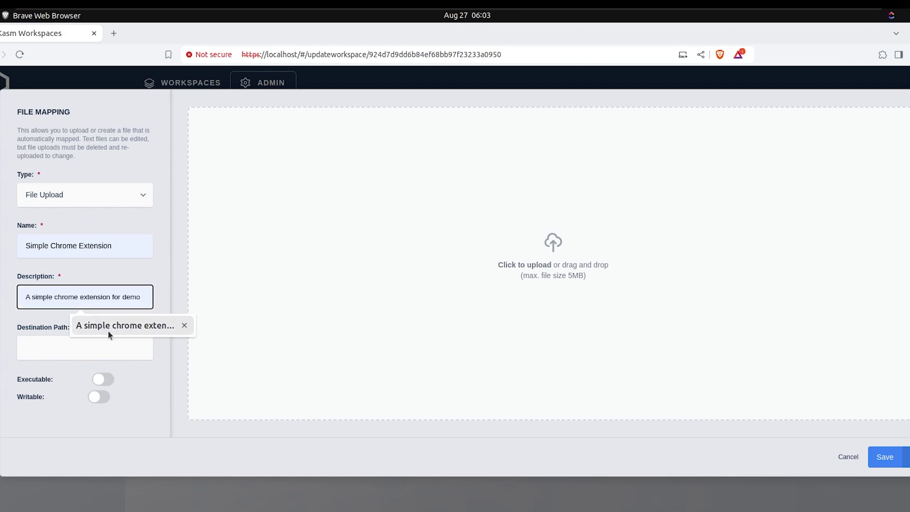
left_click(97, 343)
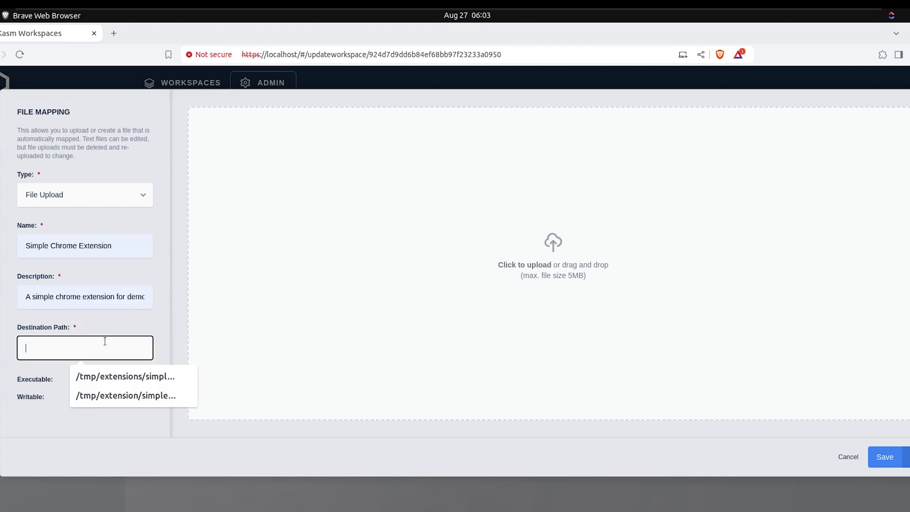
type("/tmp/extension/")
type("simple-c")
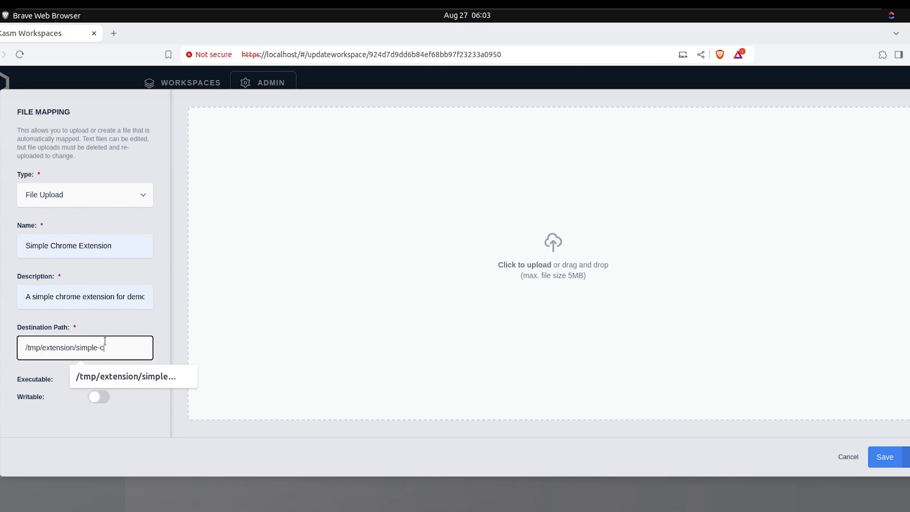
type("hrome-extension-master.zip")
left_click(133, 380)
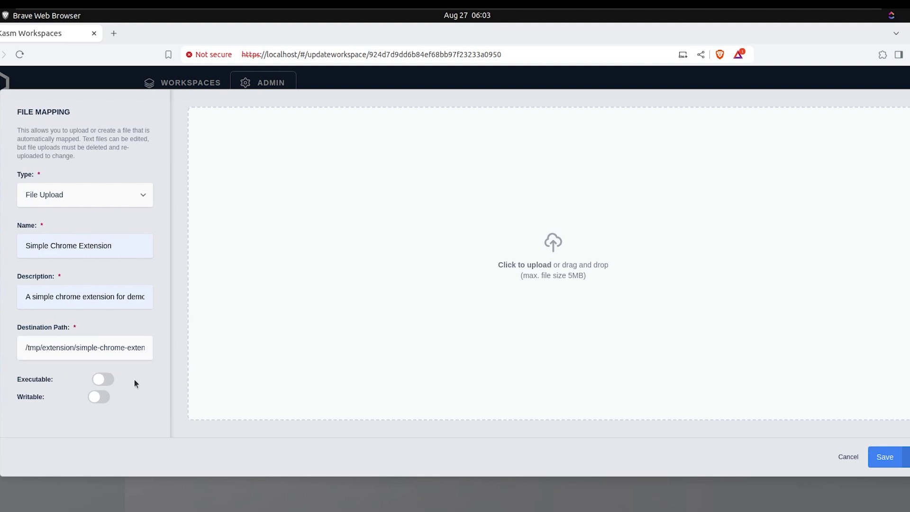
left_click(540, 270)
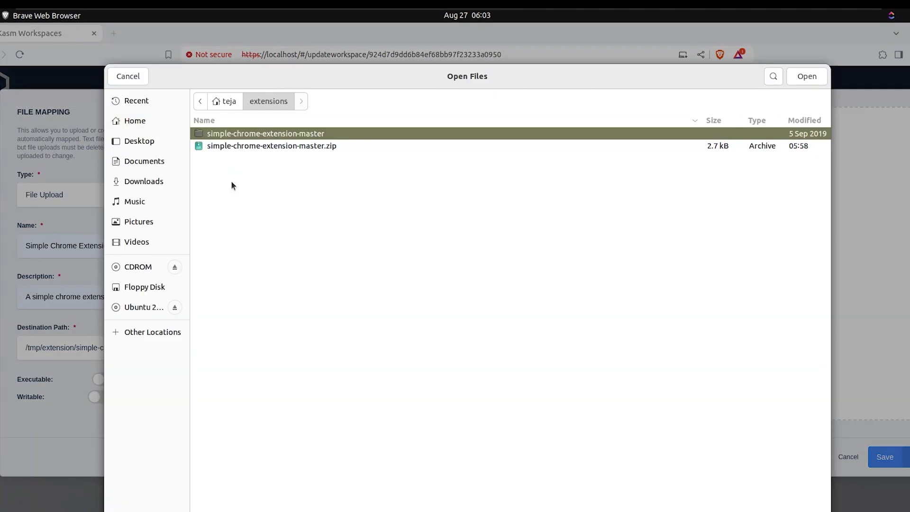
Upload simple-chrome-extension-master.zip and save the Simple Chrome Extension mapping.
left_click(281, 145)
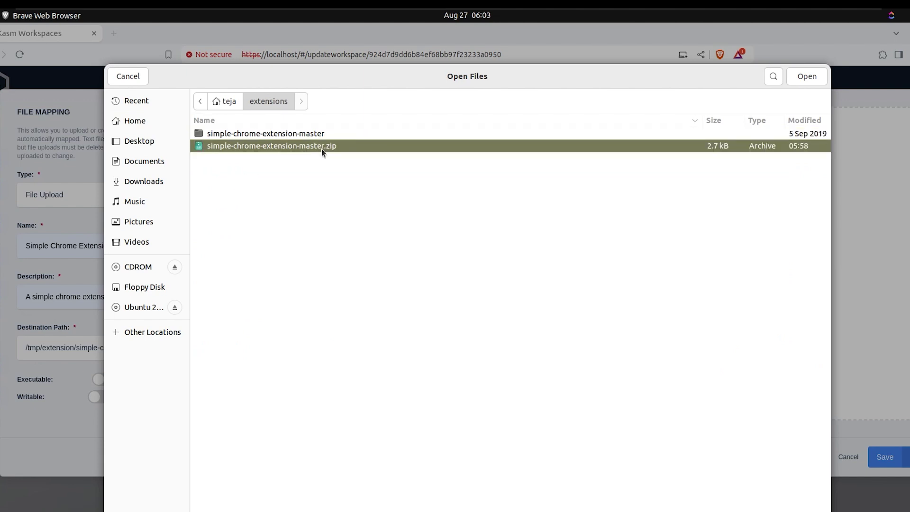
left_click(808, 78)
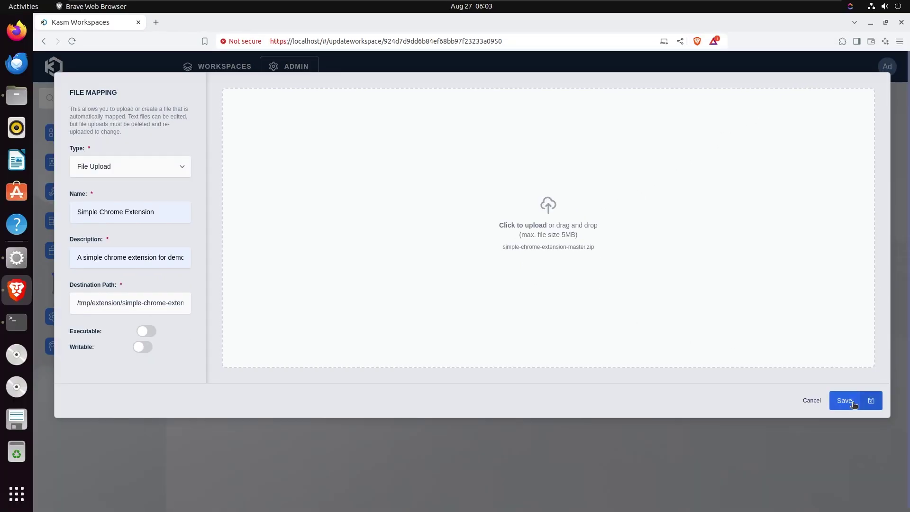
left_click(845, 400)
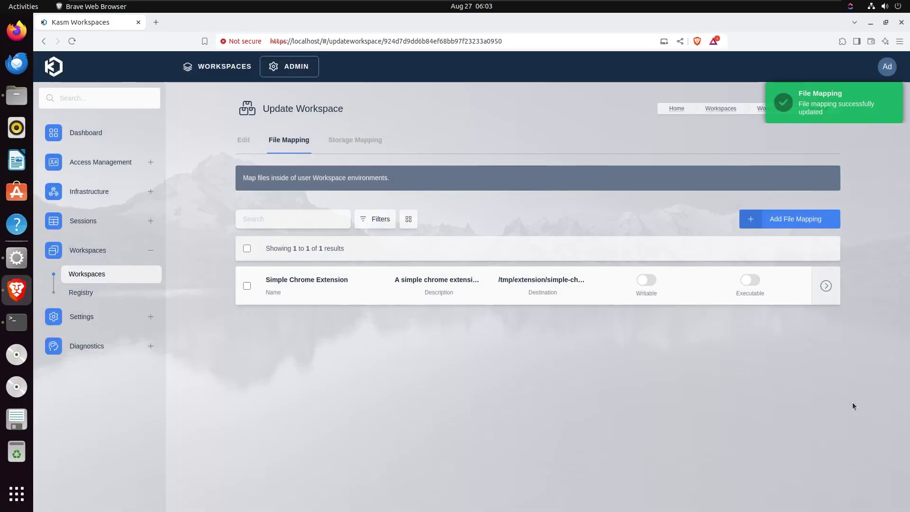
left_click(243, 140)
scroll(337, 301, "down", 3)
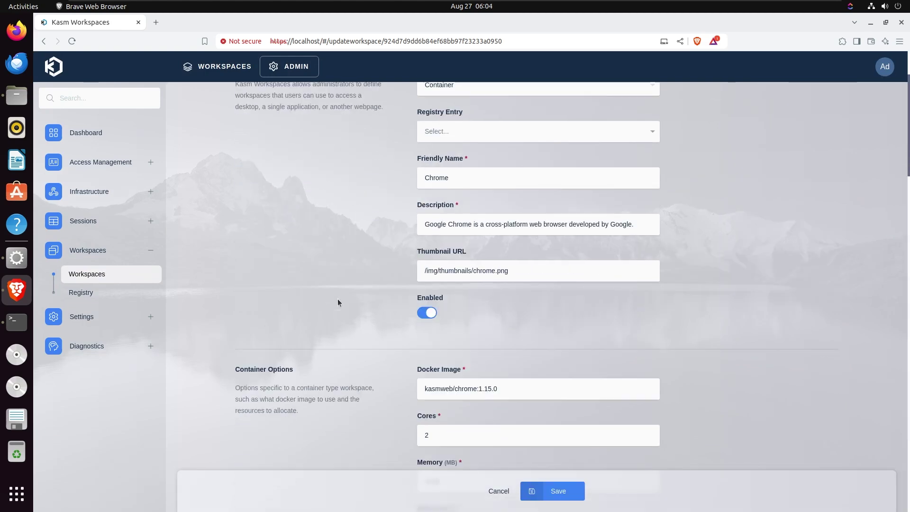
scroll(338, 302, "down", 3)
scroll(338, 302, "down", 3)
scroll(338, 302, "down", 3)
scroll(337, 301, "down", 2)
scroll(337, 301, "down", 3)
scroll(338, 301, "down", 1)
Add the first-launch unzip Docker Exec Config and --load-extension override, then save the workspace.
left_click(425, 297)
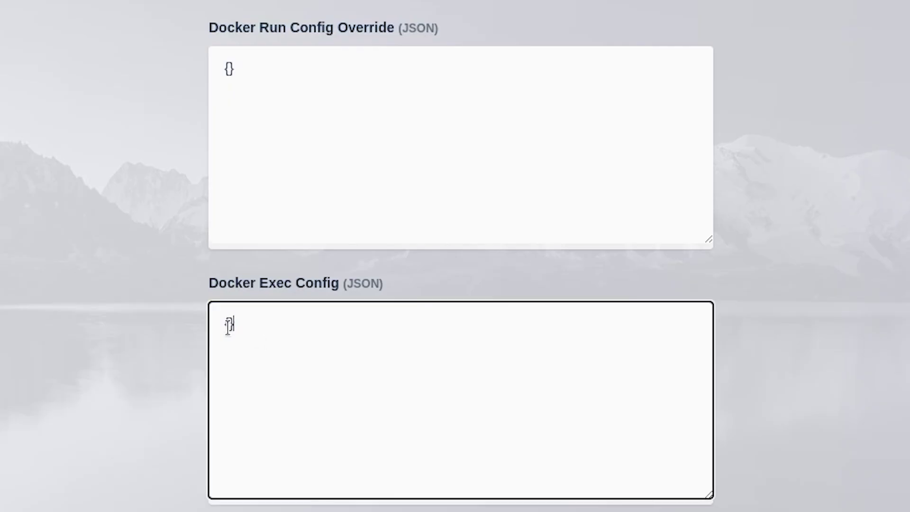
double_click(229, 326)
type("{   \"first_launch\": {     \"user\": \"root\",     \"cmd\": \"bash -c 'unzip /tmp/extension/simple-chrome-extension-master.zip -d /tmp/extension/'\"   } }")
left_click_drag(378, 387, 693, 388)
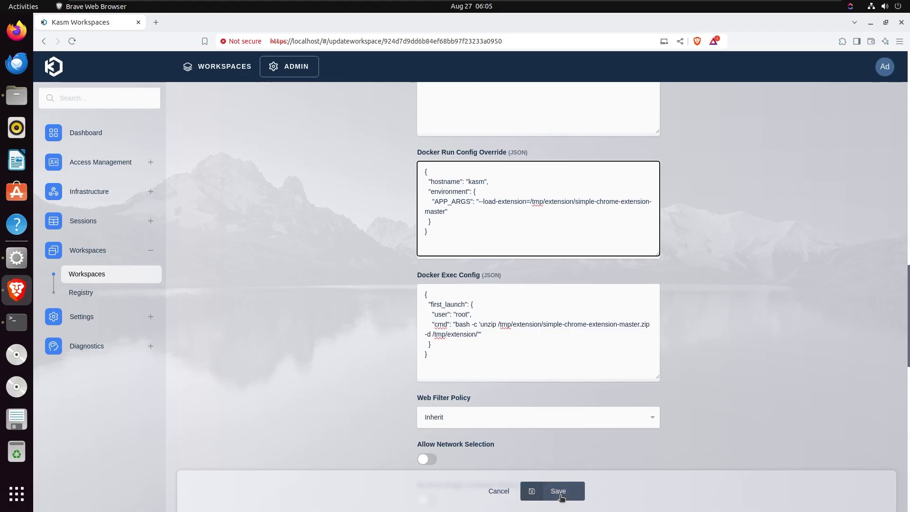
left_click(555, 490)
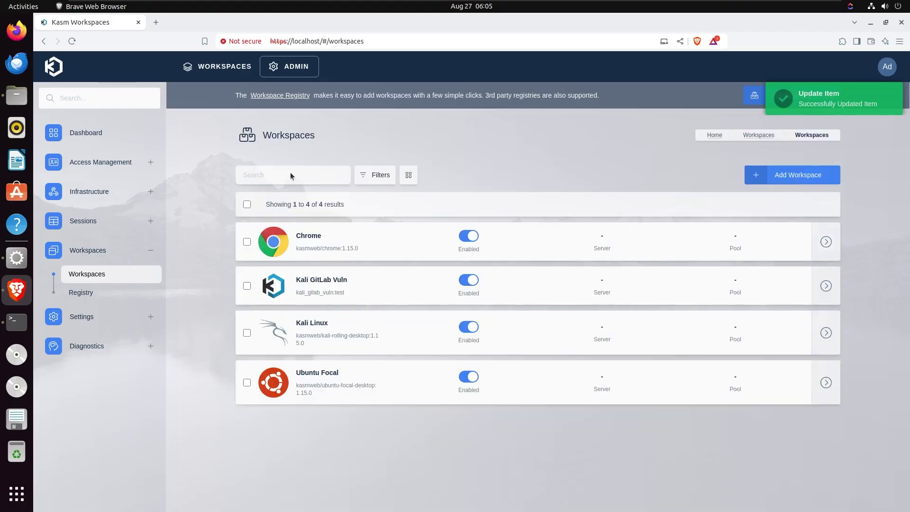
Launch a new Chrome session from the Workspaces launcher.
left_click(231, 71)
left_click(277, 274)
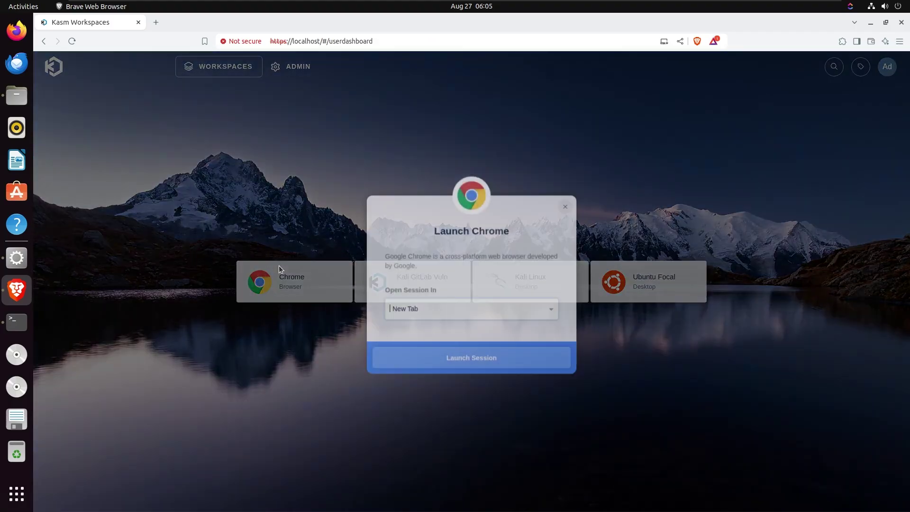
left_click(472, 358)
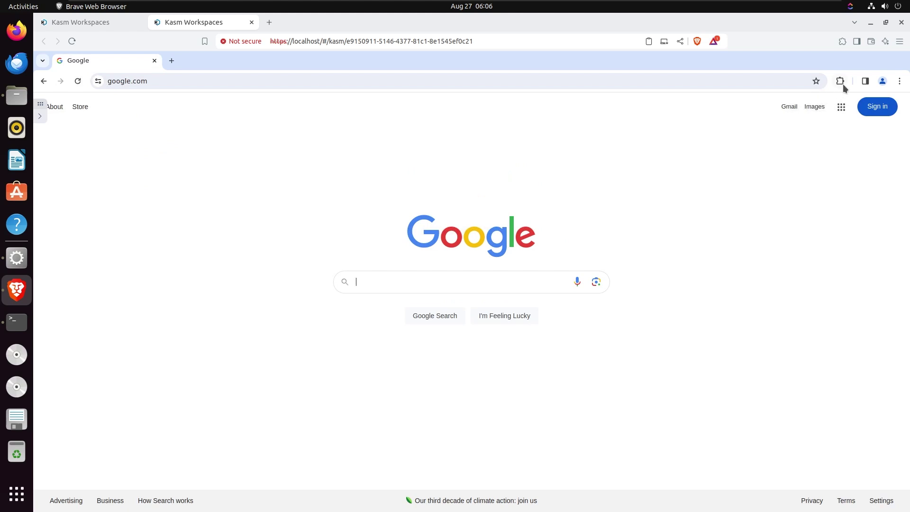
Open the Simple Chrome Extension popup from Chrome's Extensions menu, showing the title 'Google'.
left_click(839, 81)
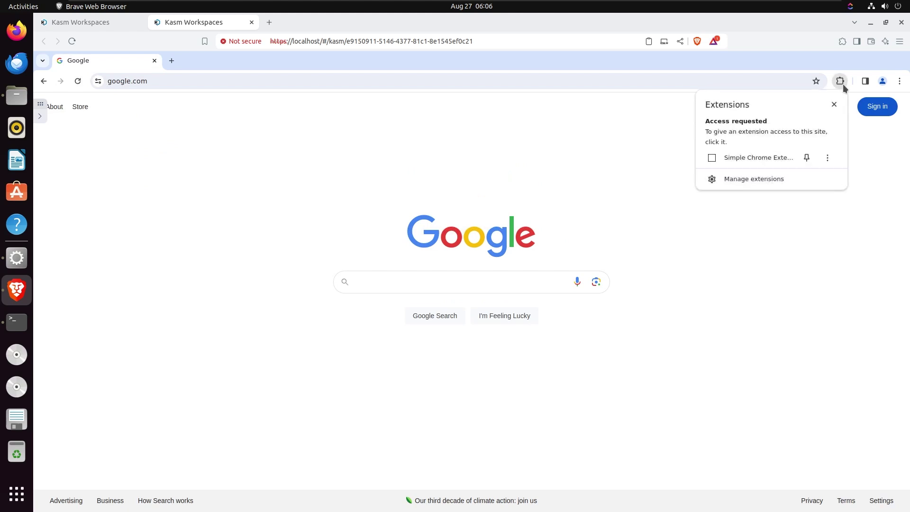
left_click(764, 156)
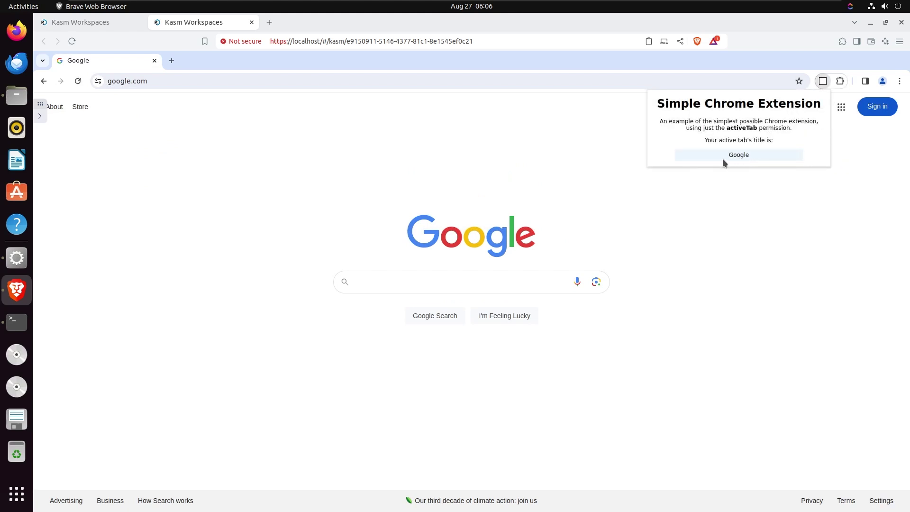